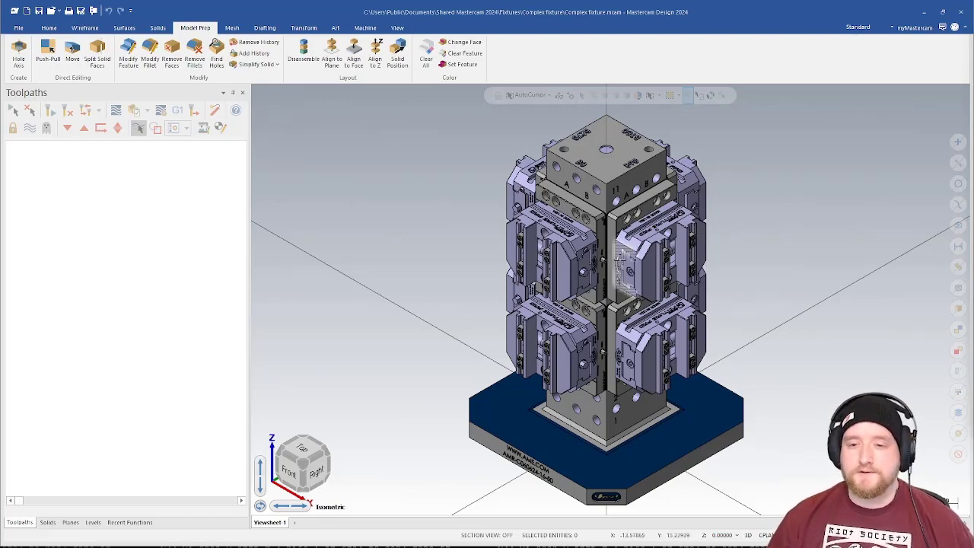
Step: Examine the complex fixture's vises up close, including the engraved text, screws and serrated gripper inserts
scroll(578, 242, "up", 5)
scroll(578, 242, "up", 4)
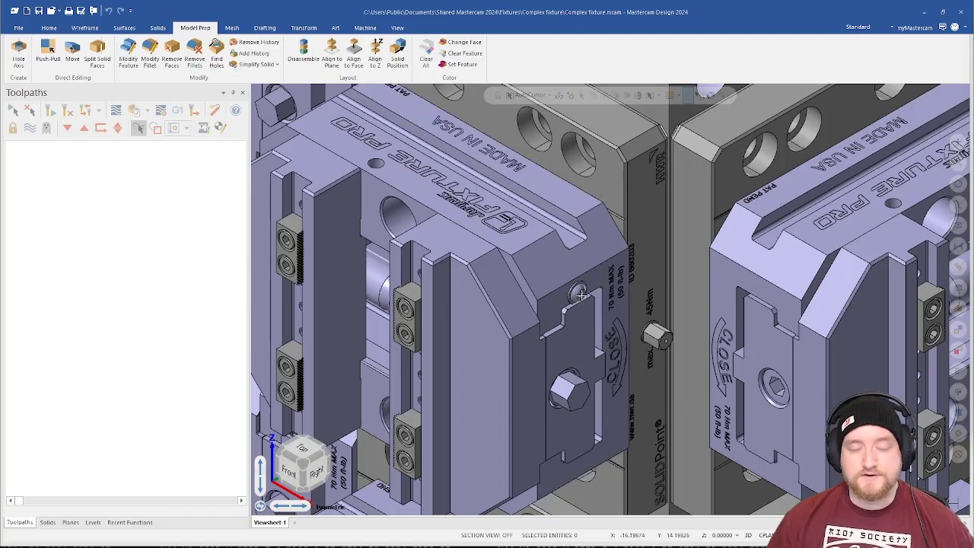
scroll(681, 293, "down", 3)
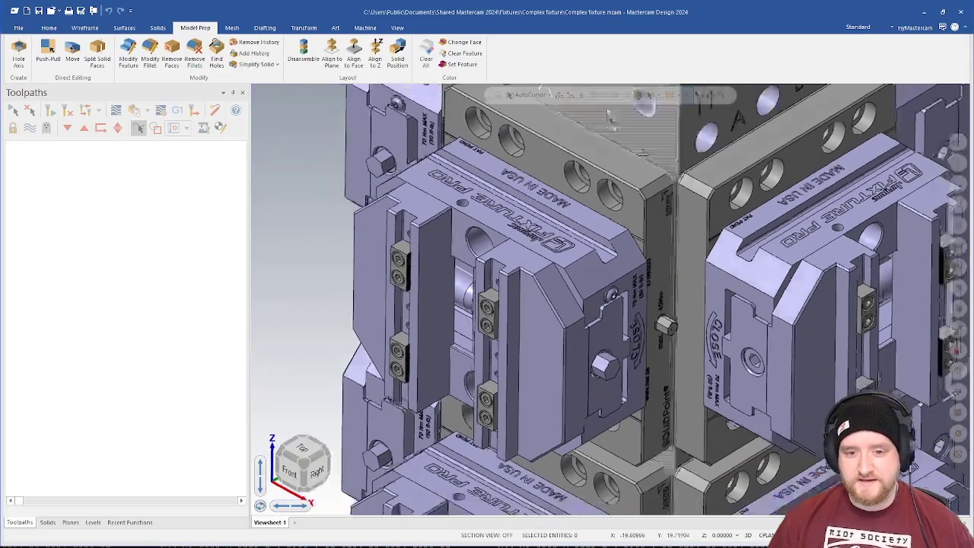
middle_click_drag(559, 267, 530, 245)
scroll(644, 225, "up", 3)
scroll(640, 228, "down", 2)
scroll(639, 229, "down", 3)
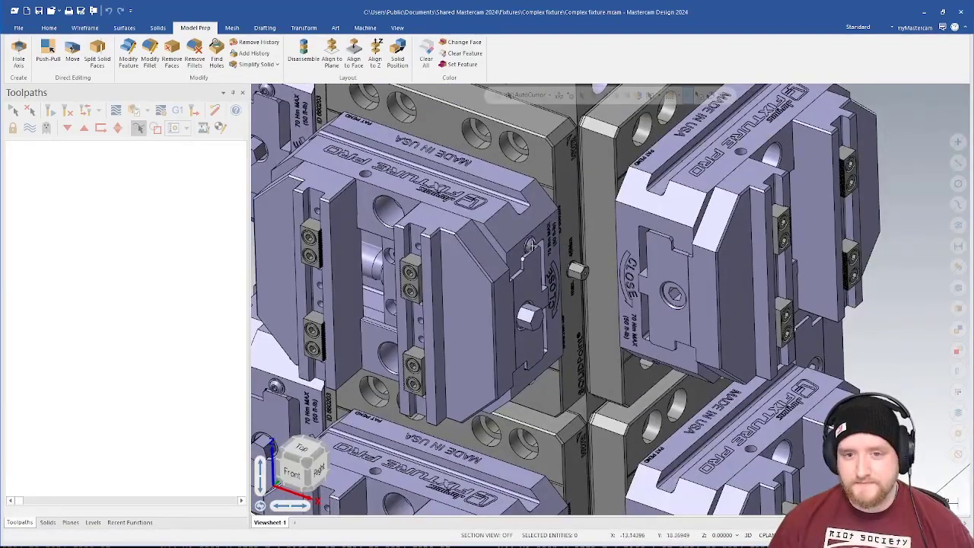
scroll(531, 245, "down", 4)
scroll(549, 297, "up", 4)
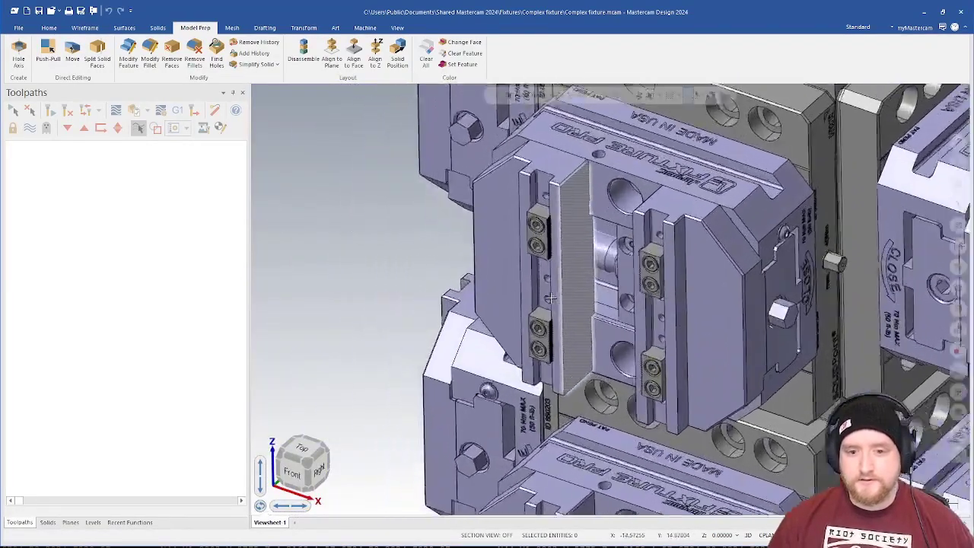
scroll(549, 297, "up", 8)
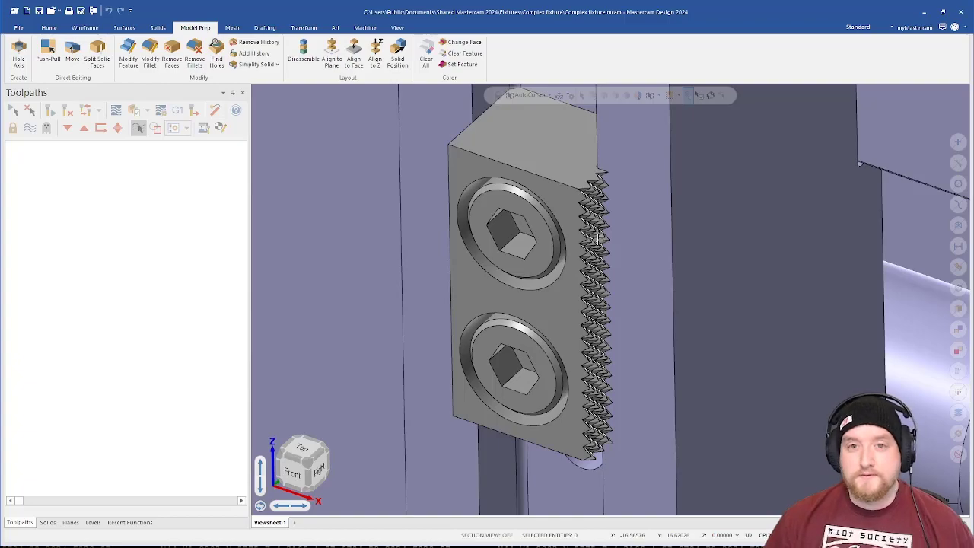
scroll(596, 240, "down", 8)
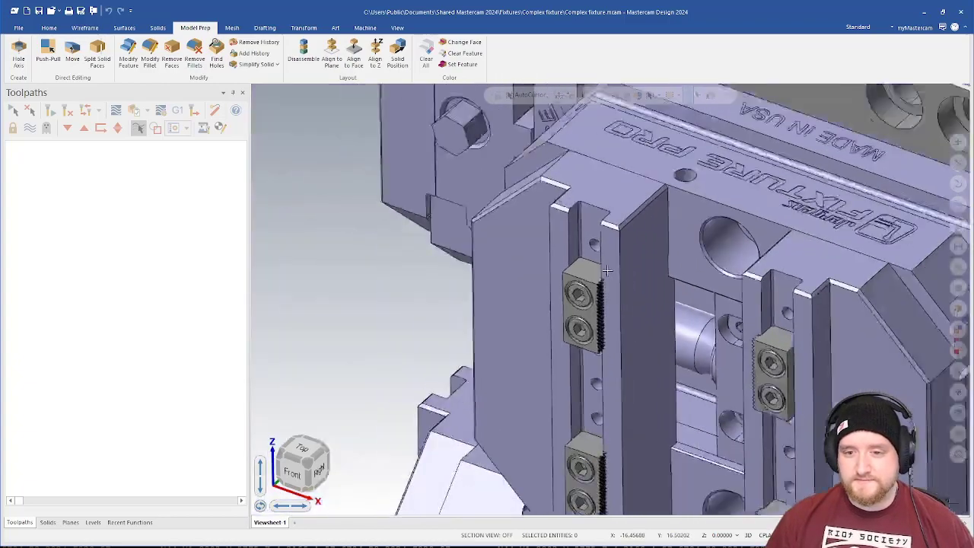
scroll(454, 313, "up", 3)
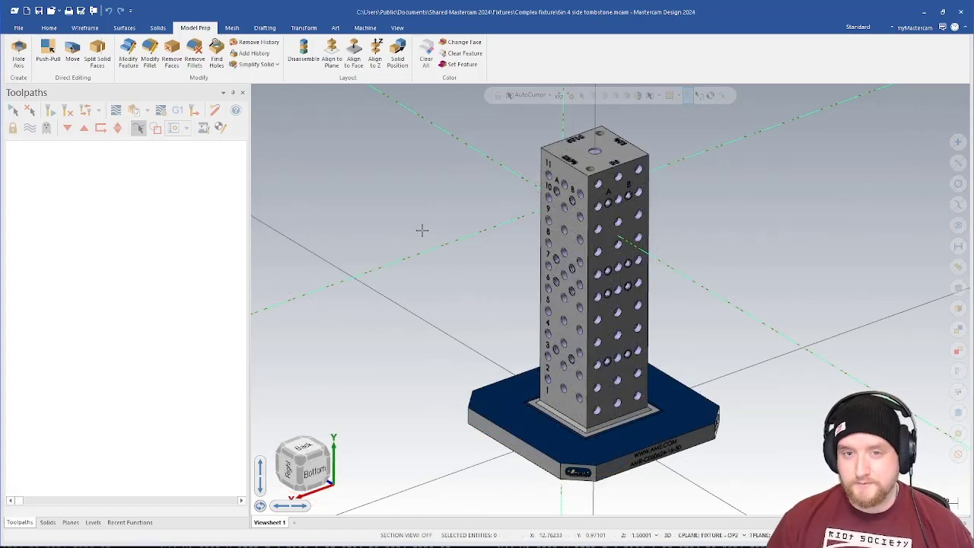
Step: Examine the four-sided tombstone's hole pattern, engraved labels and the logo plate and text on its base
scroll(471, 270, "up", 3)
middle_click_drag(471, 269, 567, 190)
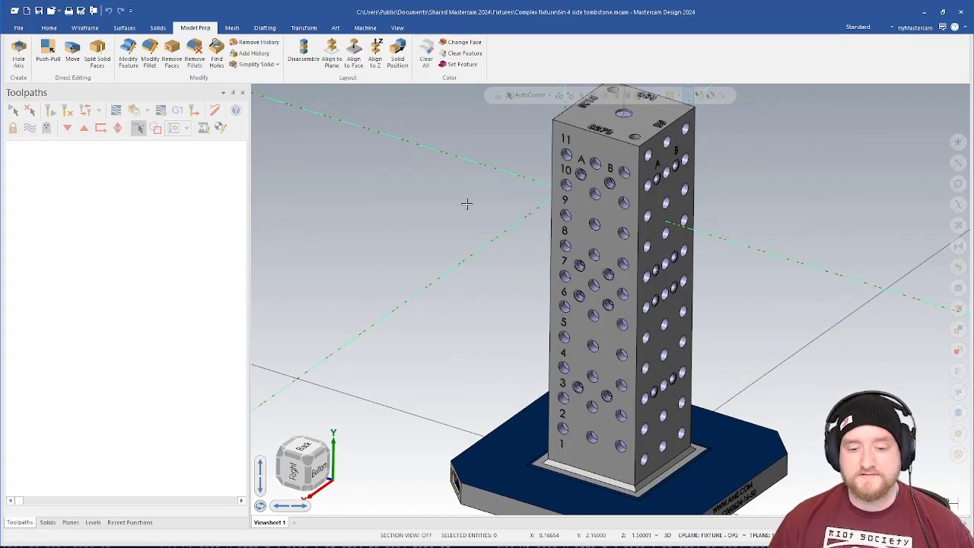
middle_click_drag(466, 203, 520, 222)
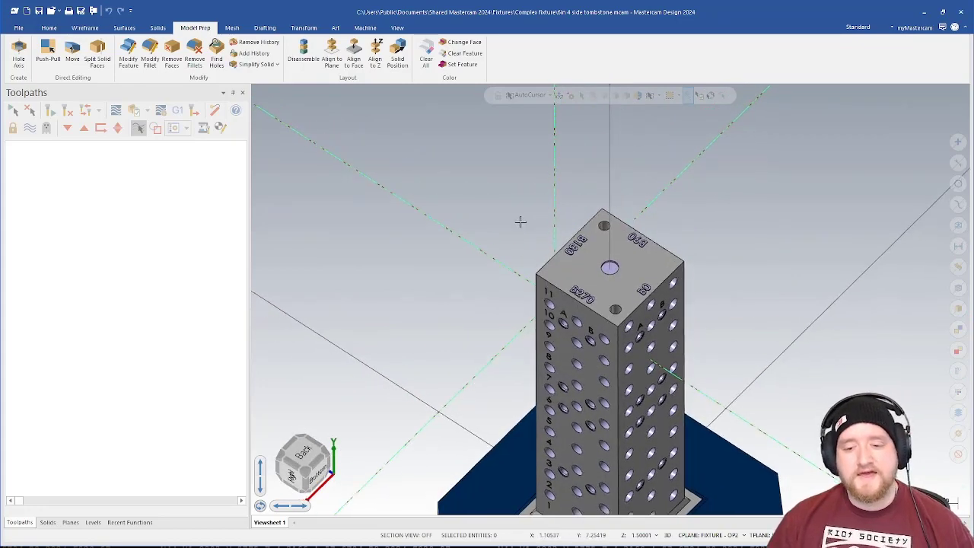
scroll(522, 218, "down", 3)
scroll(631, 478, "up", 5)
scroll(631, 479, "down", 2)
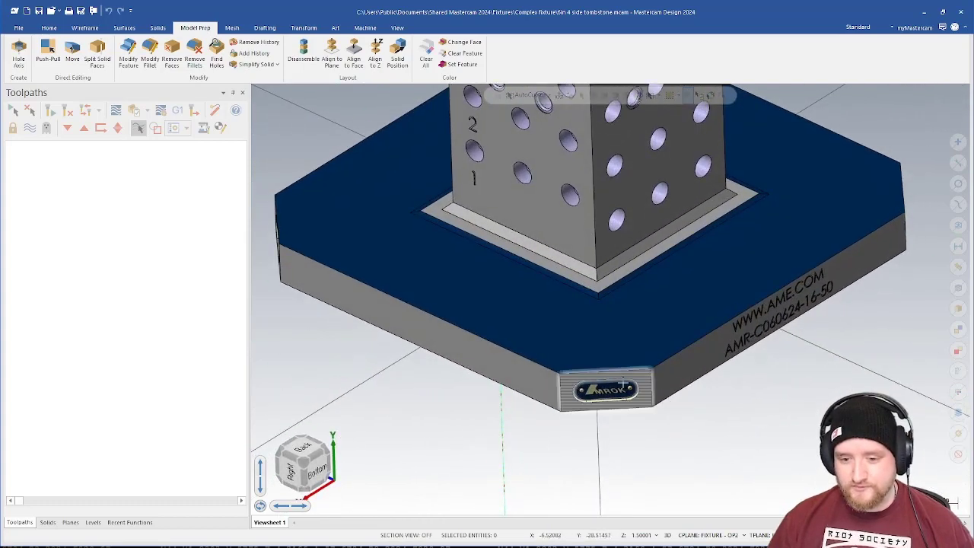
scroll(327, 196, "down", 1)
left_click(327, 196)
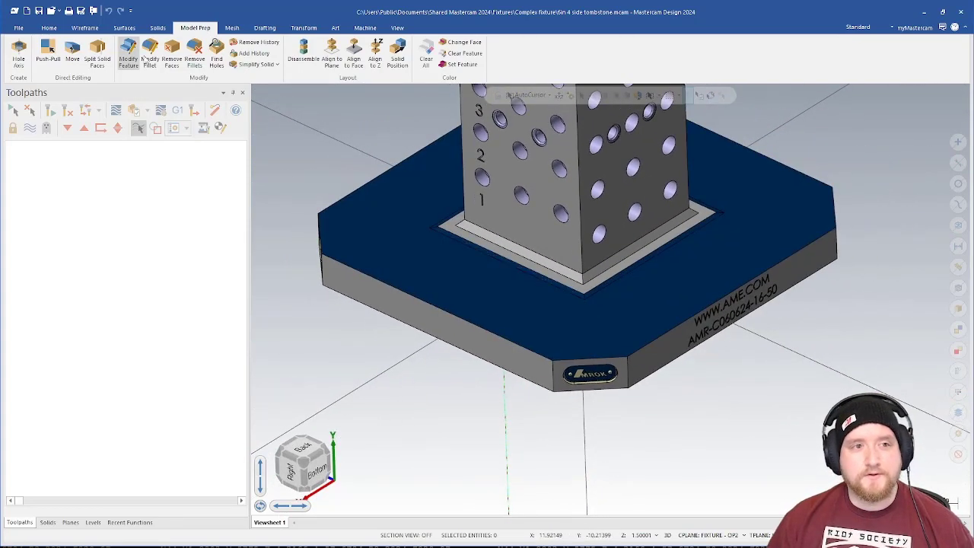
Step: Move the logo plates and engraved text away from the sides of the tombstone's base by 30 in
left_click(73, 51)
middle_click_drag(523, 414, 680, 426)
left_click_drag(679, 426, 365, 296)
scroll(368, 297, "up", 2)
middle_click_drag(370, 298, 510, 428)
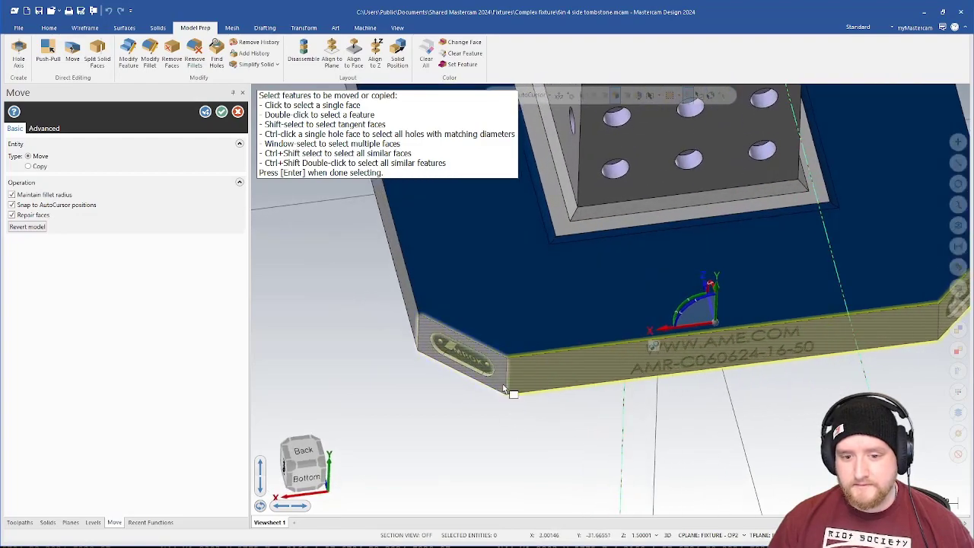
middle_click_drag(528, 387, 666, 467)
scroll(639, 470, "up", 4)
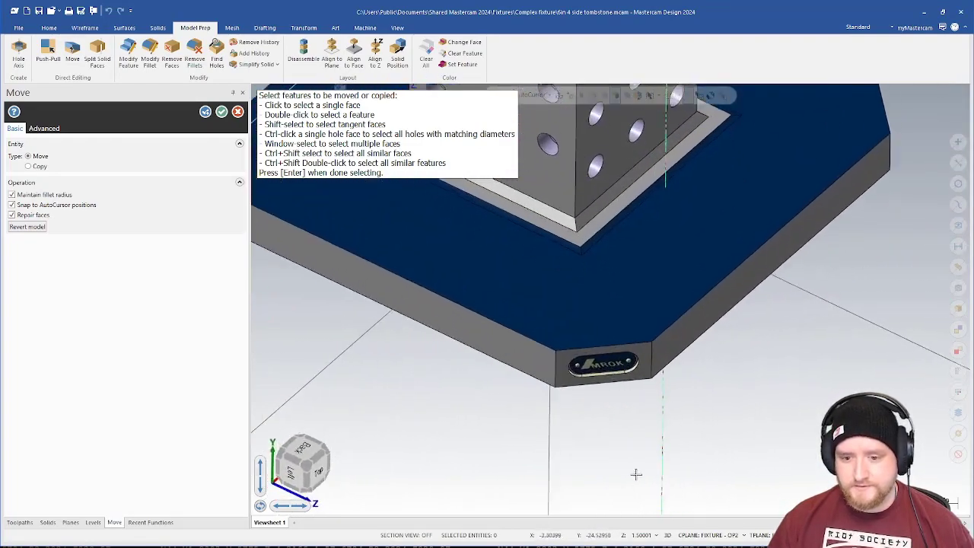
left_click_drag(638, 470, 515, 340)
scroll(524, 347, "down", 3)
middle_click_drag(524, 348, 645, 425)
scroll(646, 425, "up", 4)
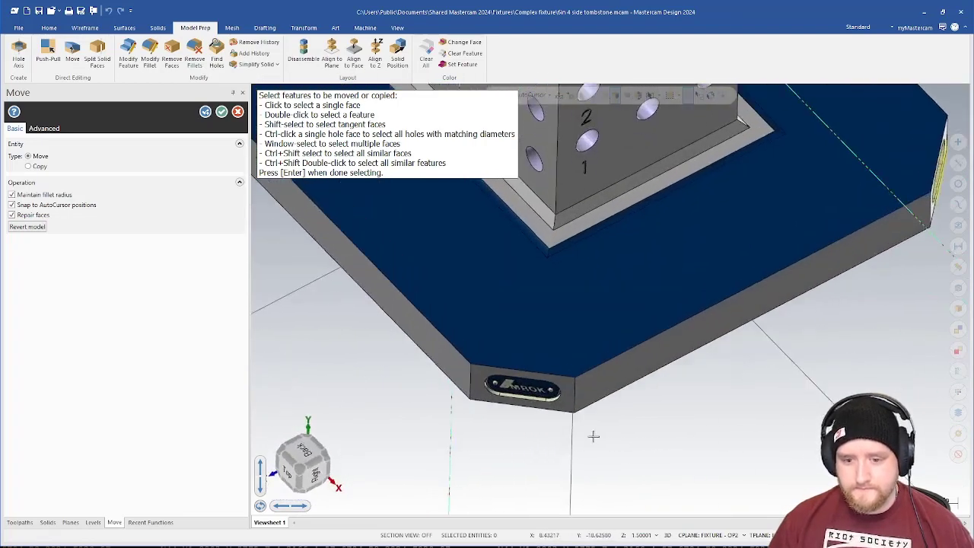
left_click_drag(608, 472, 493, 351)
scroll(493, 349, "down", 4)
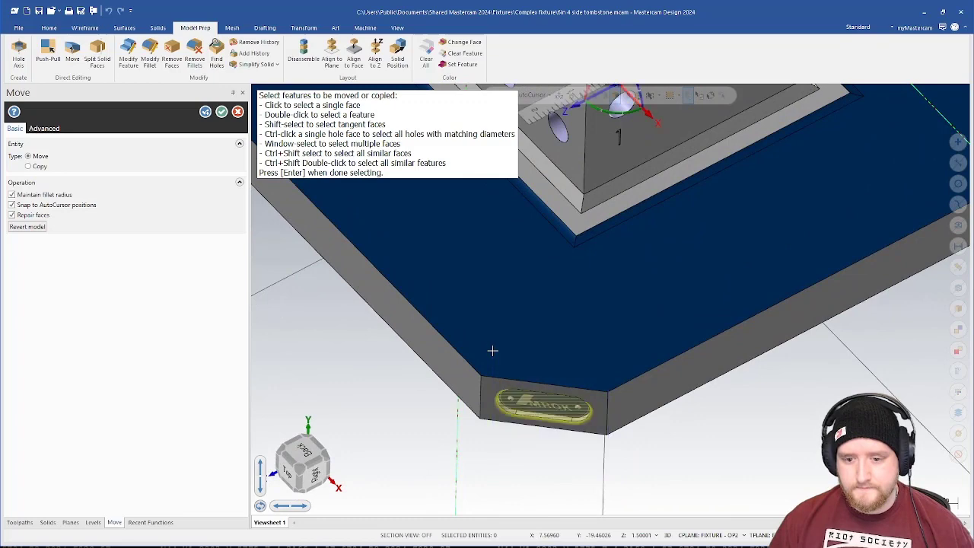
middle_click_drag(498, 354, 662, 389)
key("Return")
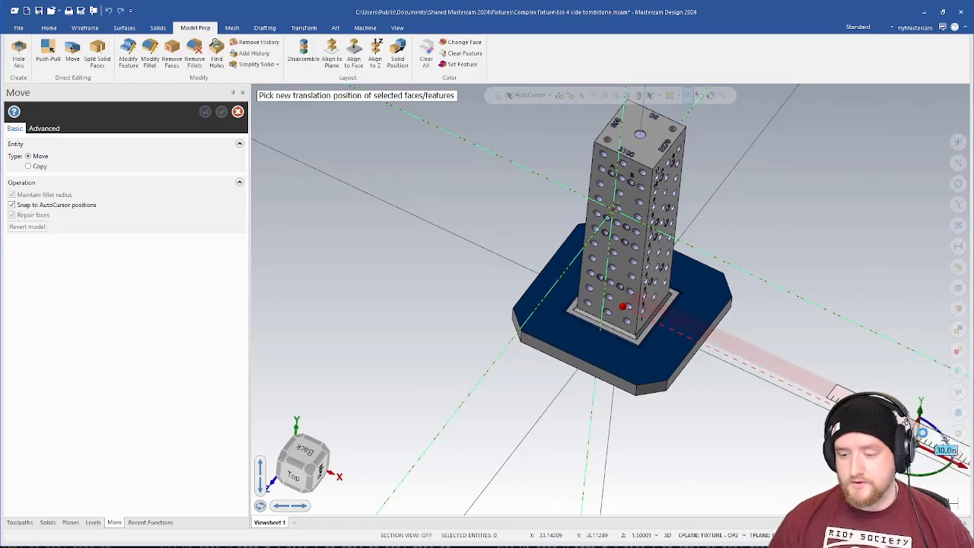
mouse_move(672, 358)
middle_mouse_down()
mouse_move(667, 349)
mouse_move(659, 370)
mouse_move(676, 376)
middle_mouse_up()
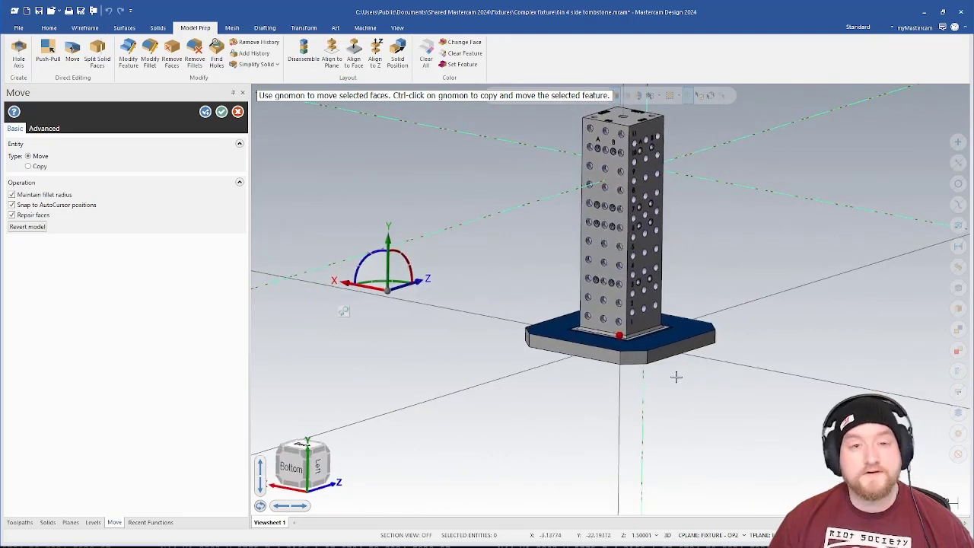
left_click(205, 111)
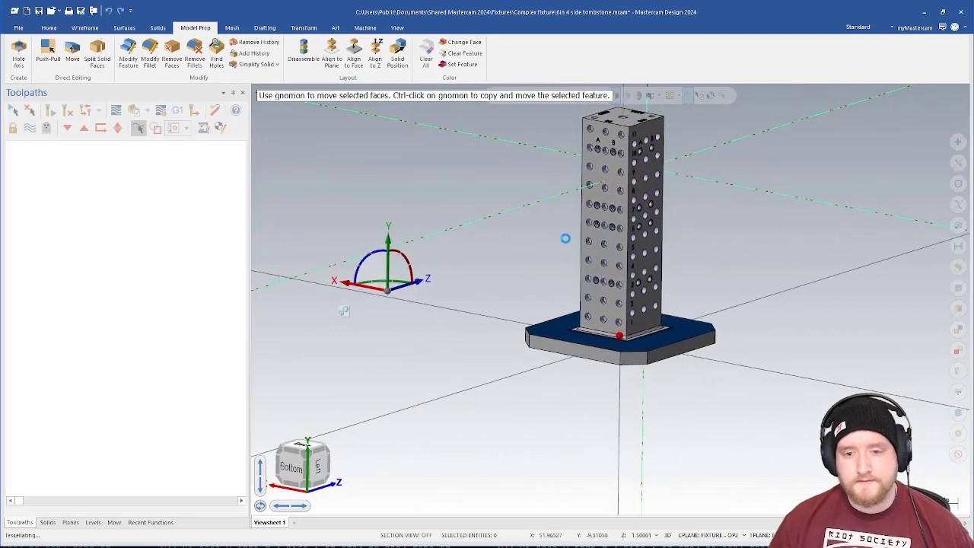
Step: Open the Vice baseplate file without saving the changes to the tombstone file
middle_click_drag(545, 237, 501, 307)
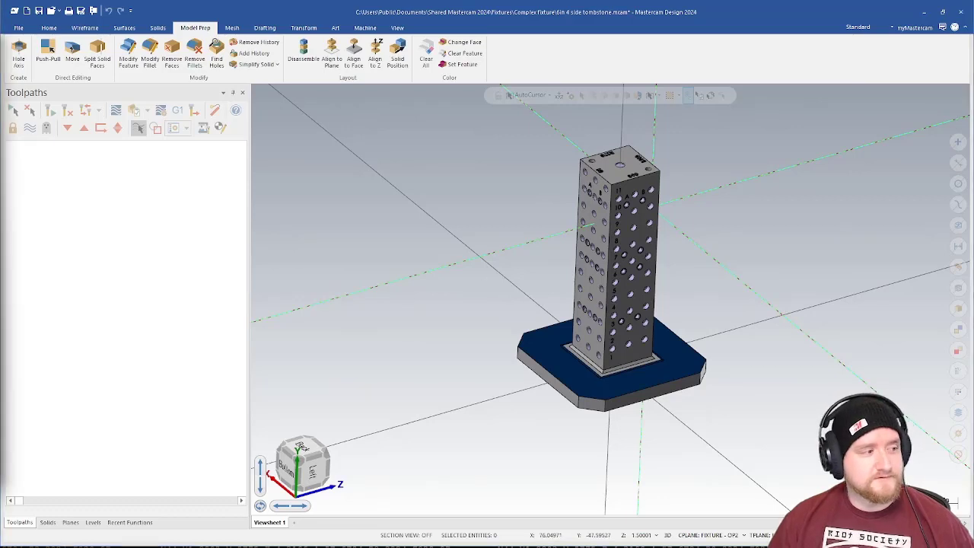
left_click_drag(369, 210, 372, 211)
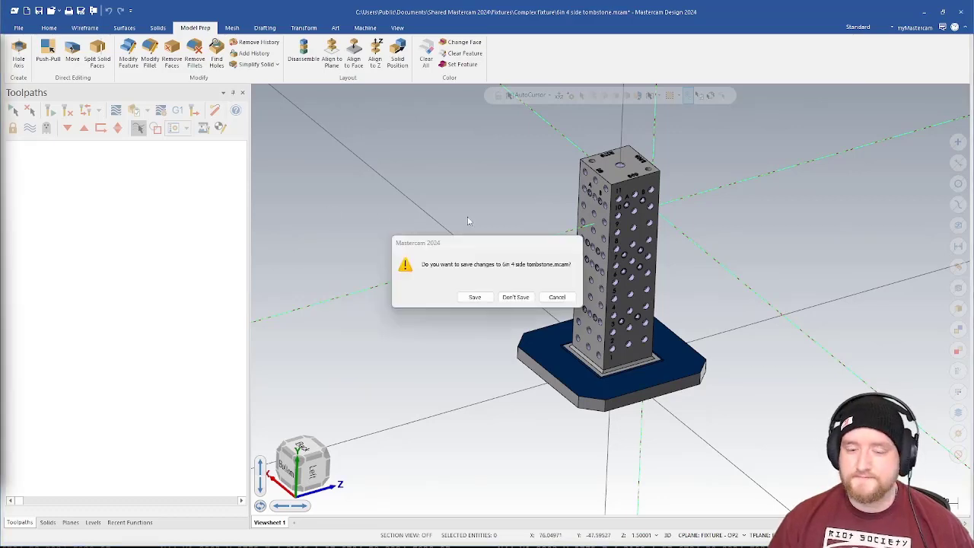
left_click(520, 297)
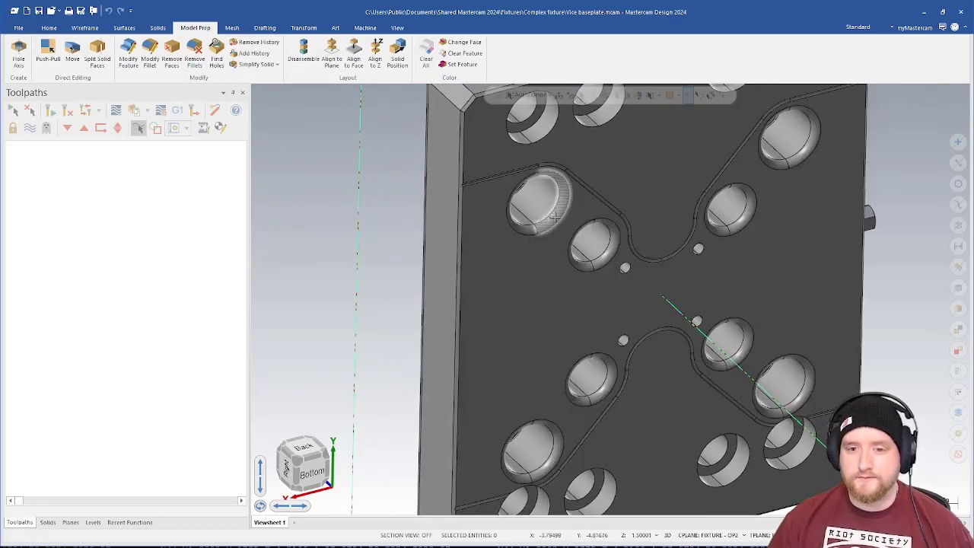
Step: Remove all same-radius fillets around the hole openings on the vice baseplate's face
left_click(194, 58)
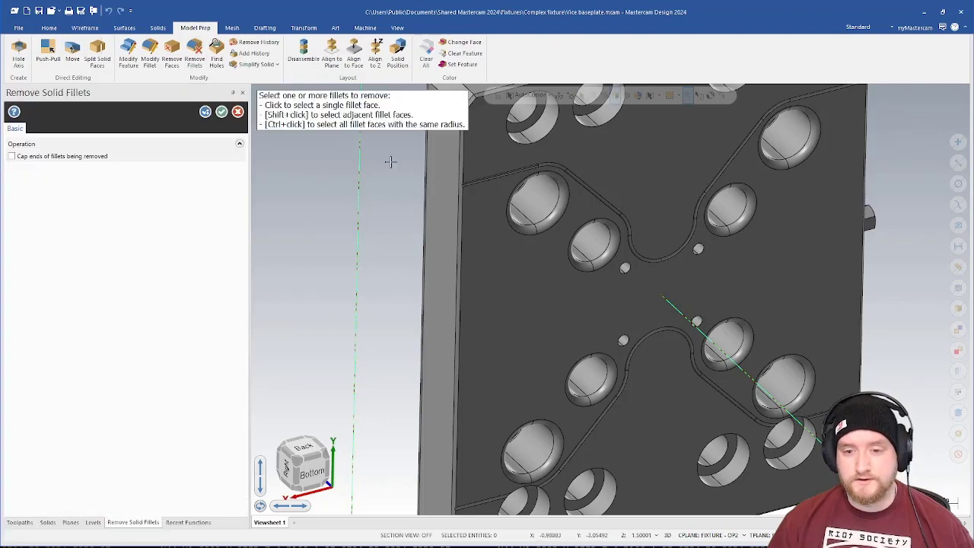
left_click(601, 266, "ctrl")
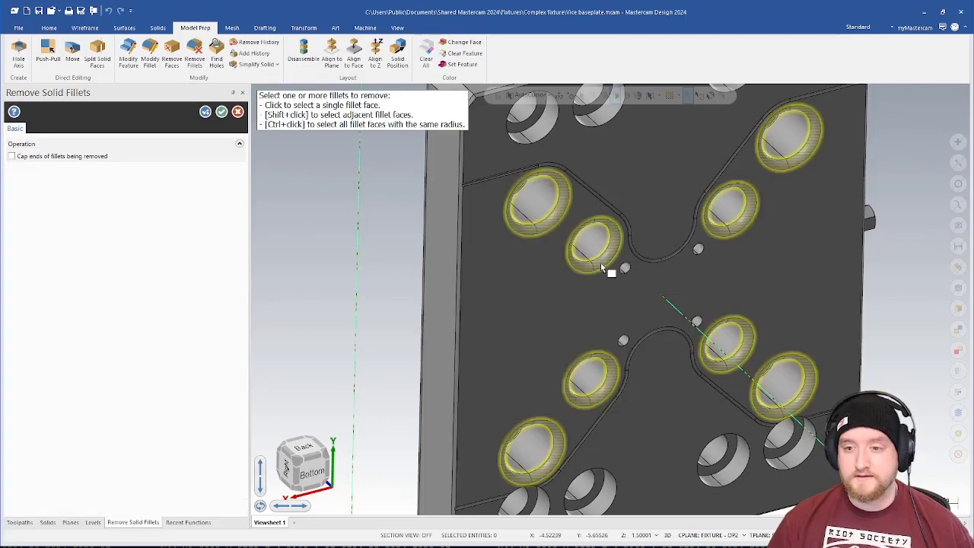
left_click(221, 111)
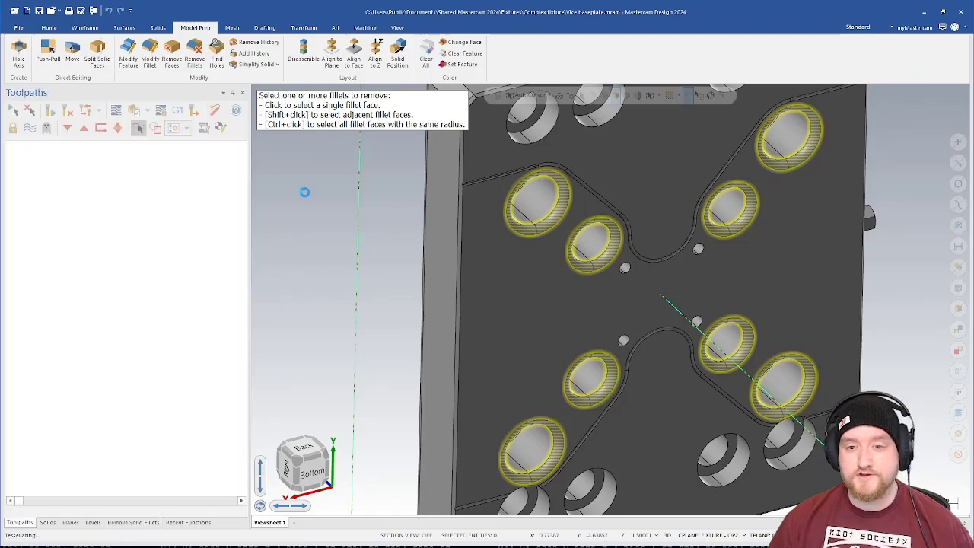
key("alt+F1")
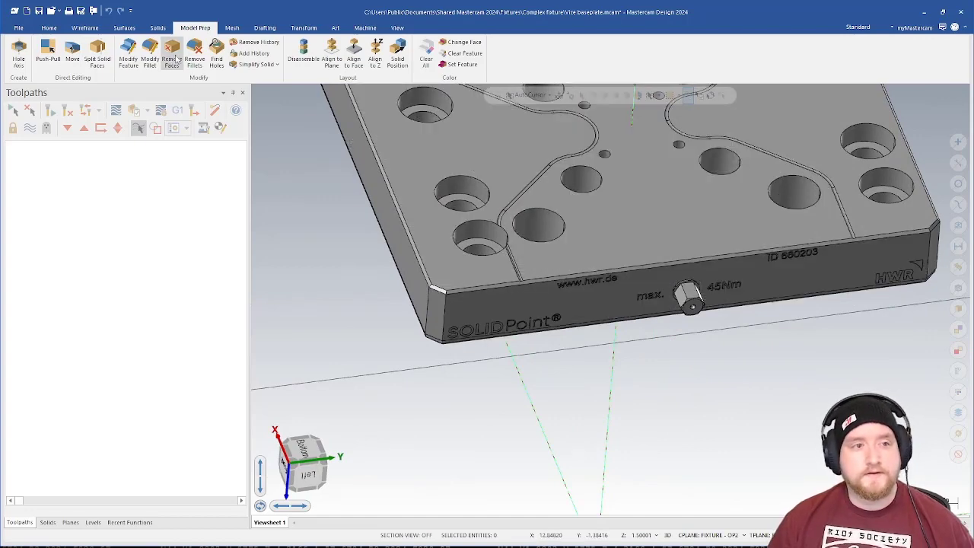
left_click(48, 51)
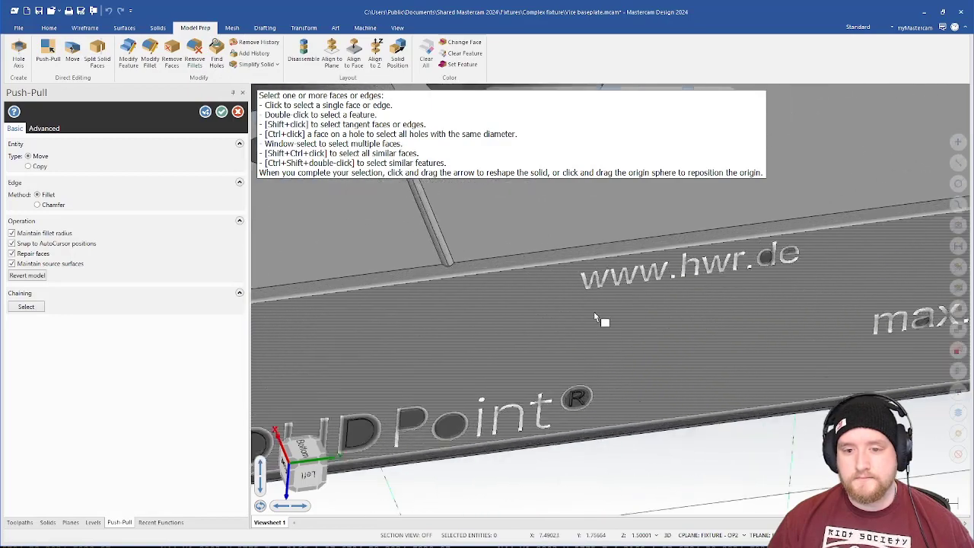
scroll(593, 313, "up", 1)
scroll(584, 302, "up", 3)
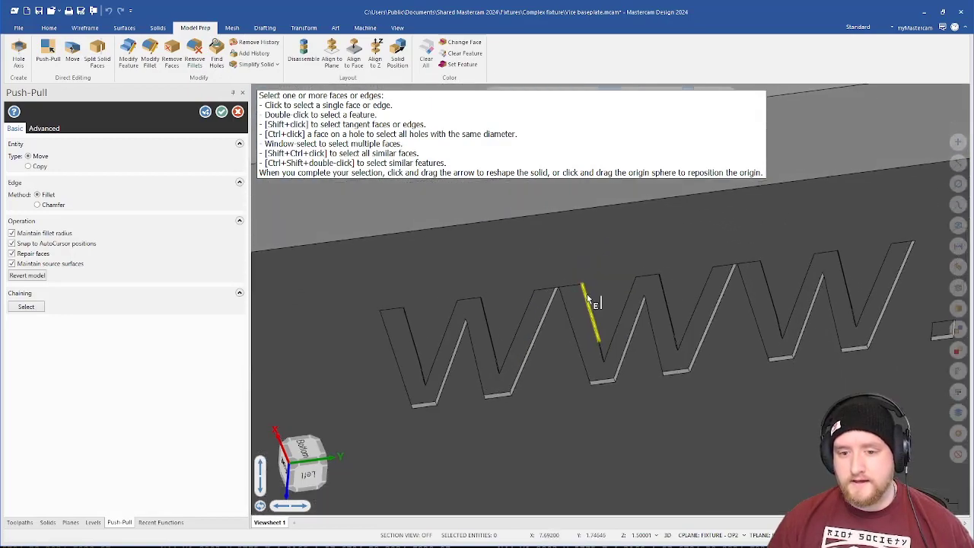
left_click(527, 302)
left_click(568, 307)
middle_click_drag(596, 299, 349, 369, "shift")
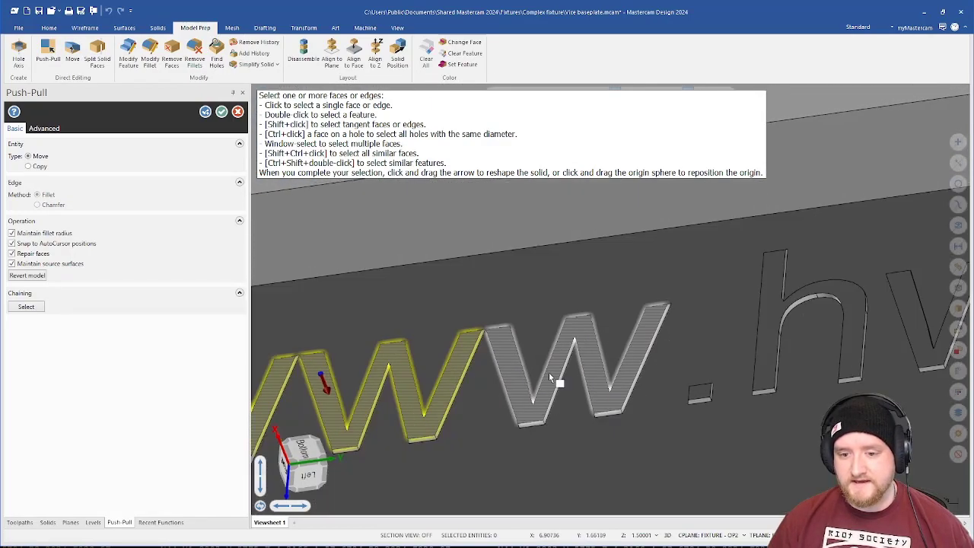
left_click(570, 334)
middle_click_drag(732, 341, 529, 344, "shift")
scroll(529, 345, "up", 1)
left_click(489, 407)
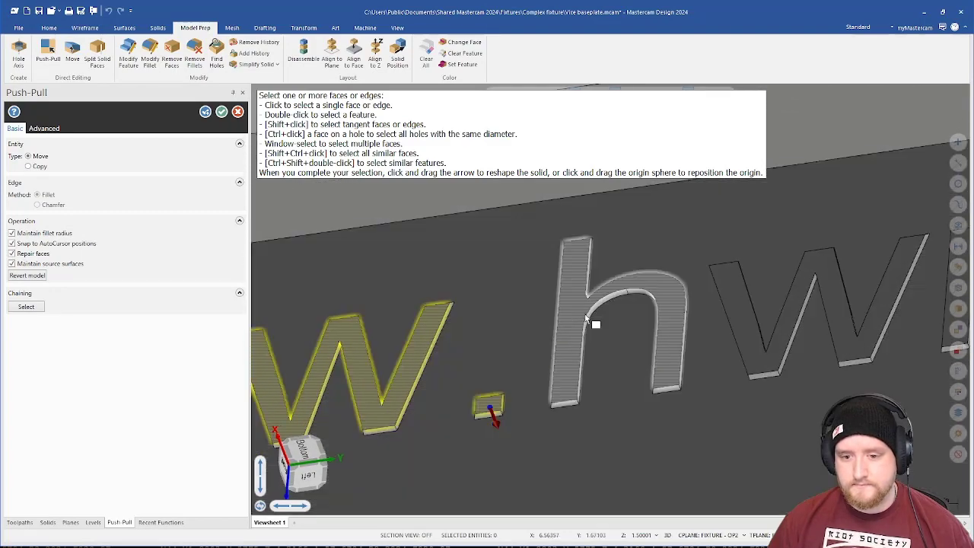
left_click(585, 315)
middle_click_drag(683, 265, 575, 357, "shift")
left_click(575, 357)
middle_click_drag(798, 358, 593, 360, "shift")
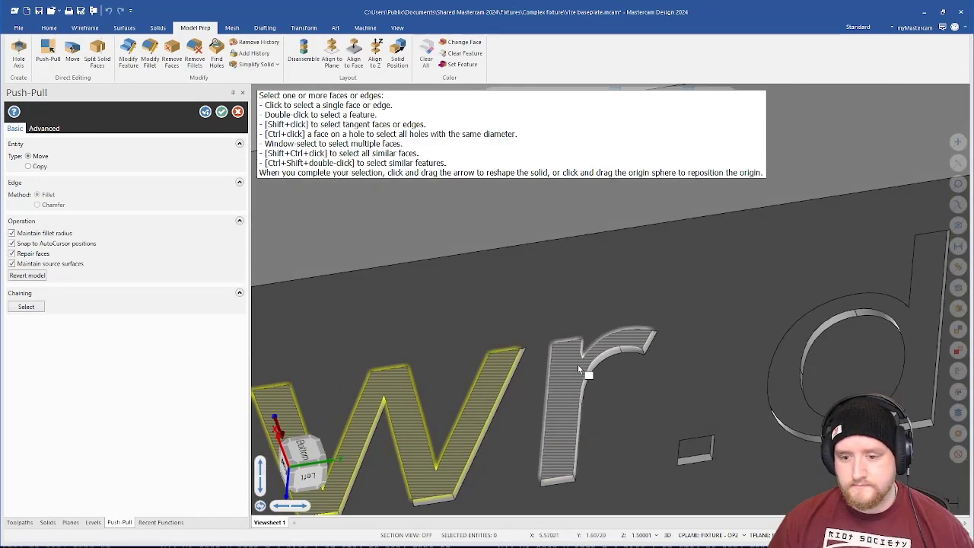
left_click(582, 365)
middle_click_drag(700, 418, 539, 395, "shift")
left_click(540, 395)
middle_click_drag(670, 379, 614, 436, "shift")
left_click(574, 391)
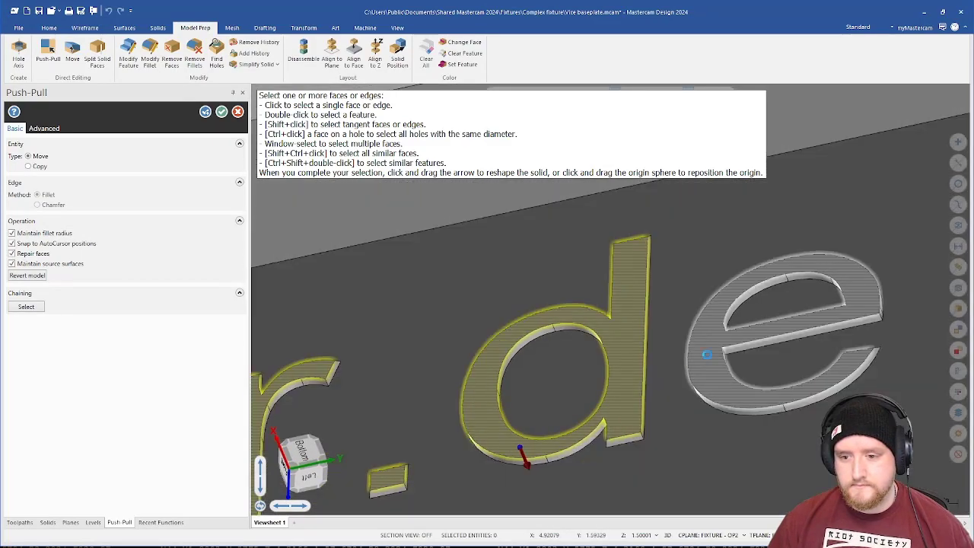
left_click(704, 354)
scroll(704, 293, "down", 4)
left_click(709, 322)
scroll(710, 354, "down", 3)
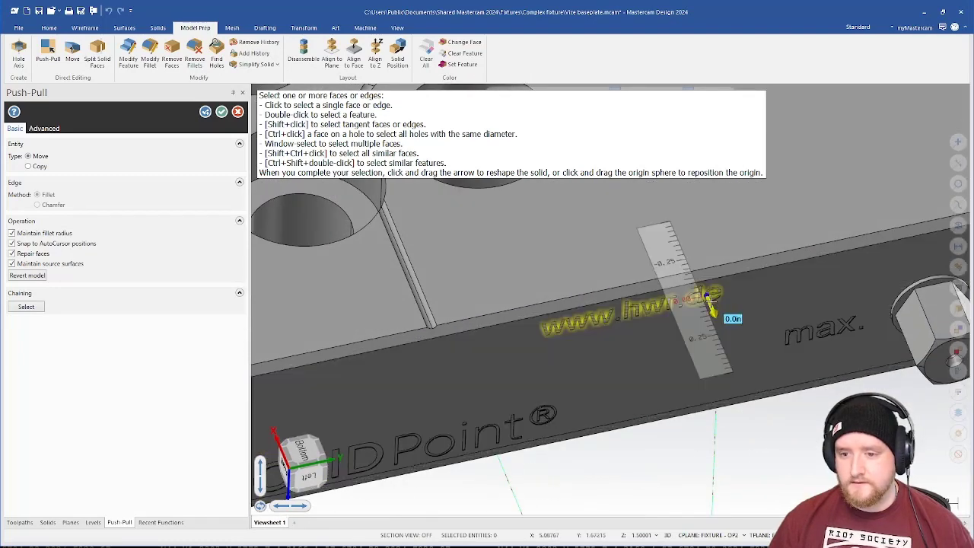
left_click(710, 302)
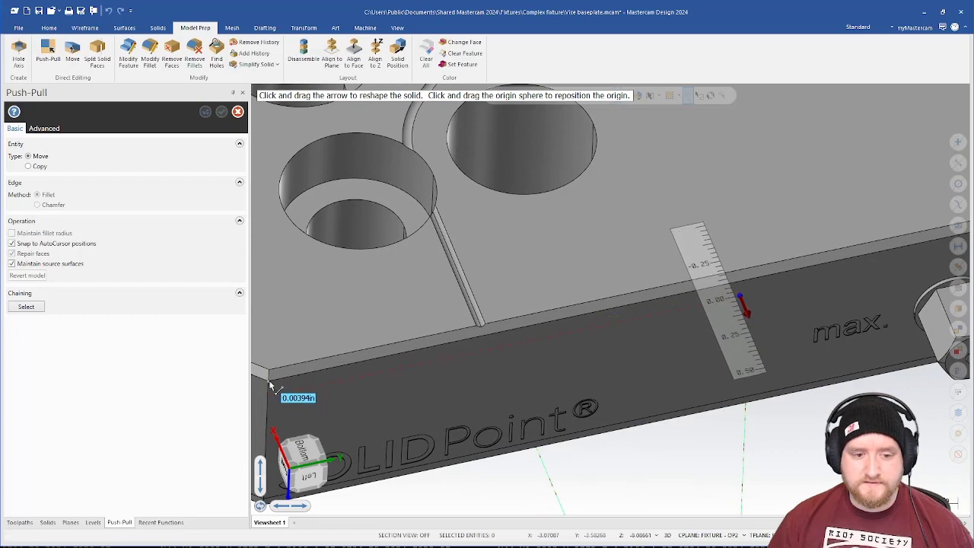
left_click(271, 386)
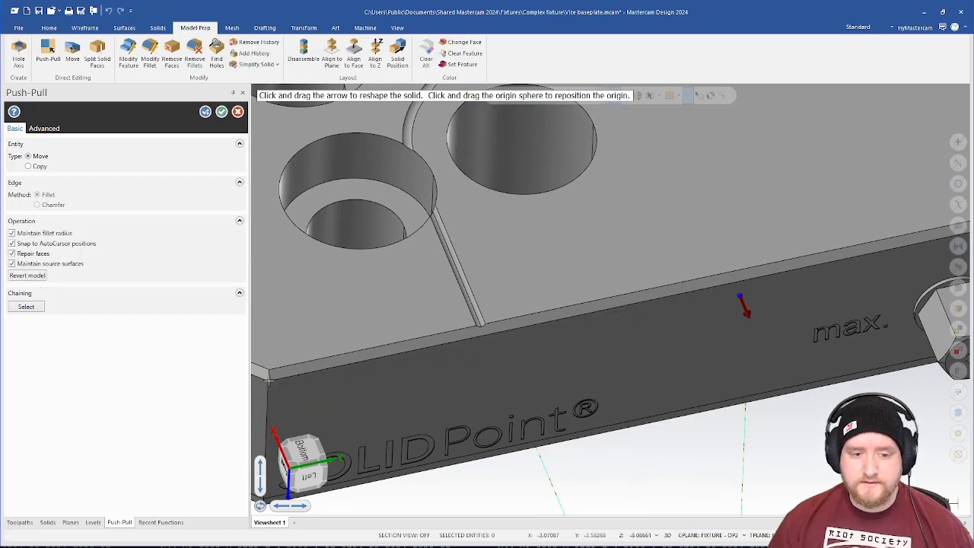
middle_click_drag(685, 365, 735, 463)
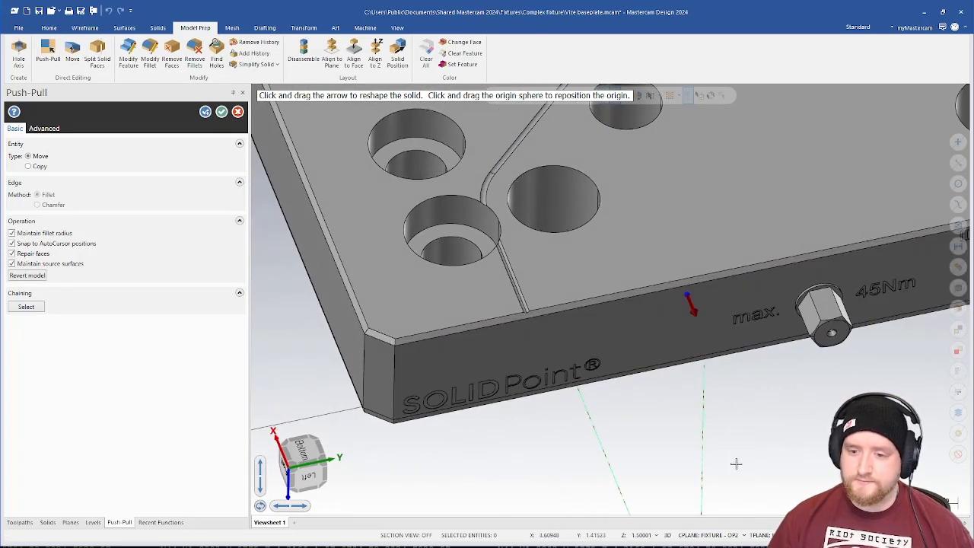
Step: Accept the push-pull edit on the baseplate and open the Self centering vice file
left_click(221, 112)
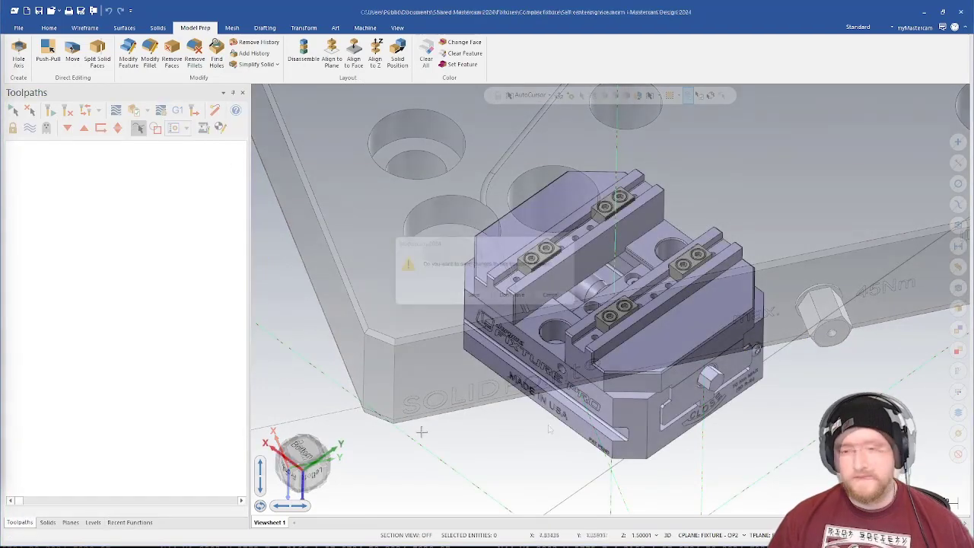
Step: Delete the socket screw above the 70 Nm MAX text on the vice's end face and a screw in the channel between the jaws
middle_click_drag(534, 432, 526, 390)
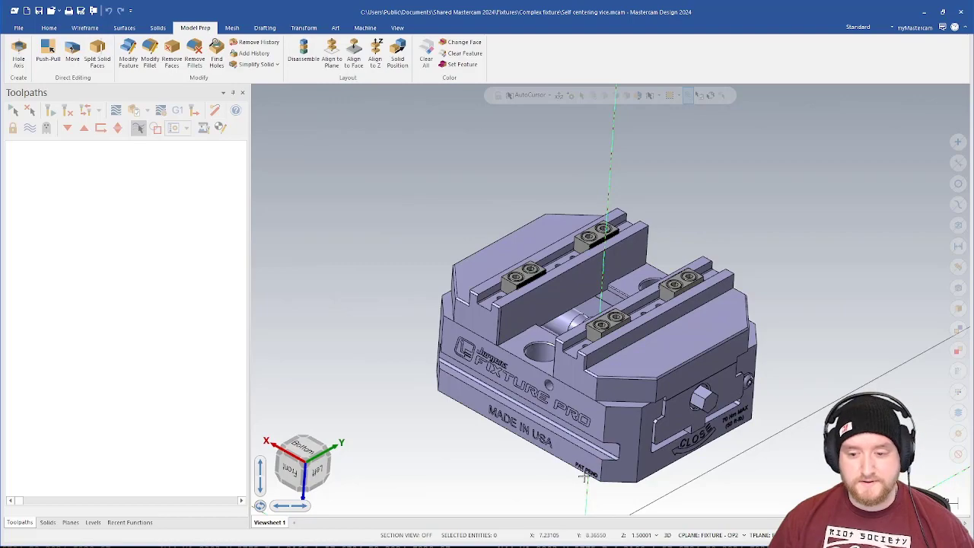
scroll(749, 392, "up", 8)
left_click(732, 325)
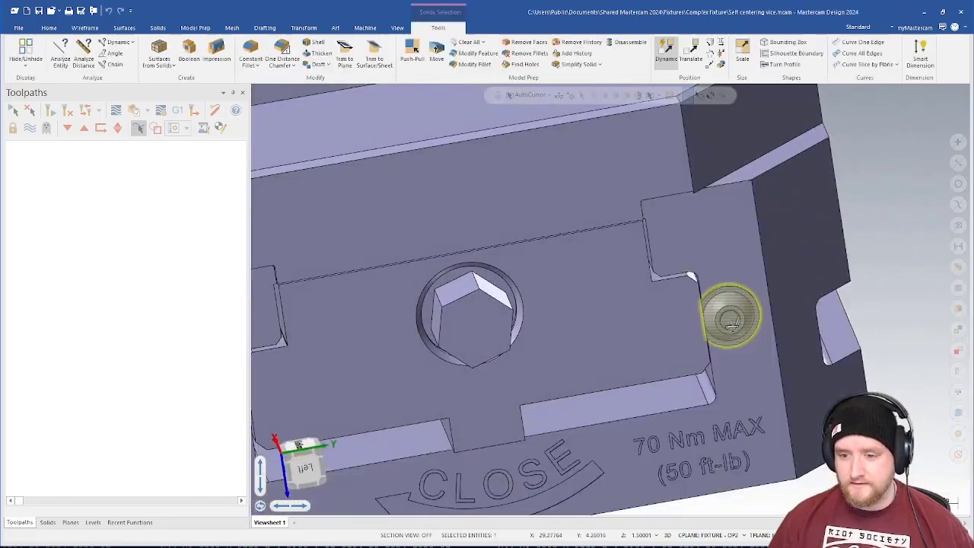
left_click(731, 326)
scroll(731, 326, "down", 8)
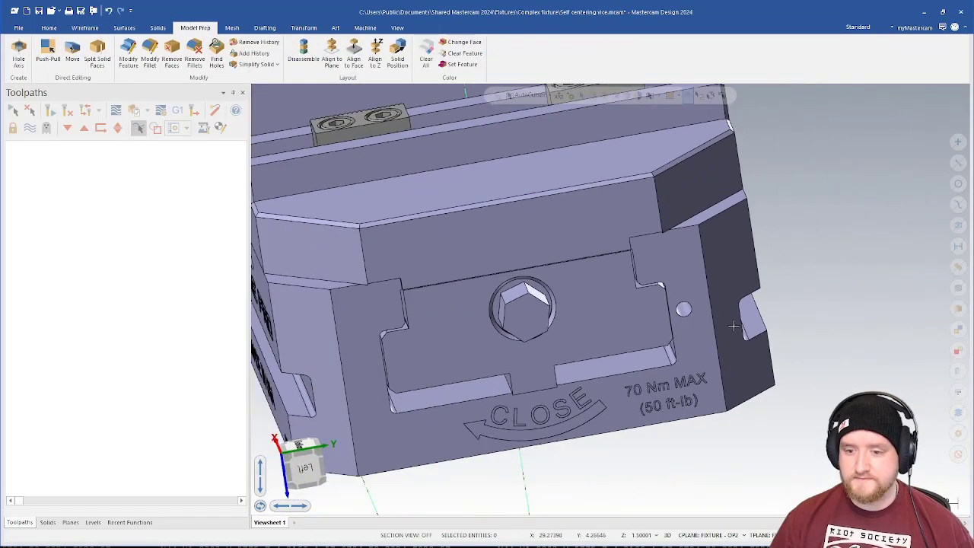
middle_click_drag(734, 326, 601, 356)
left_click(552, 355)
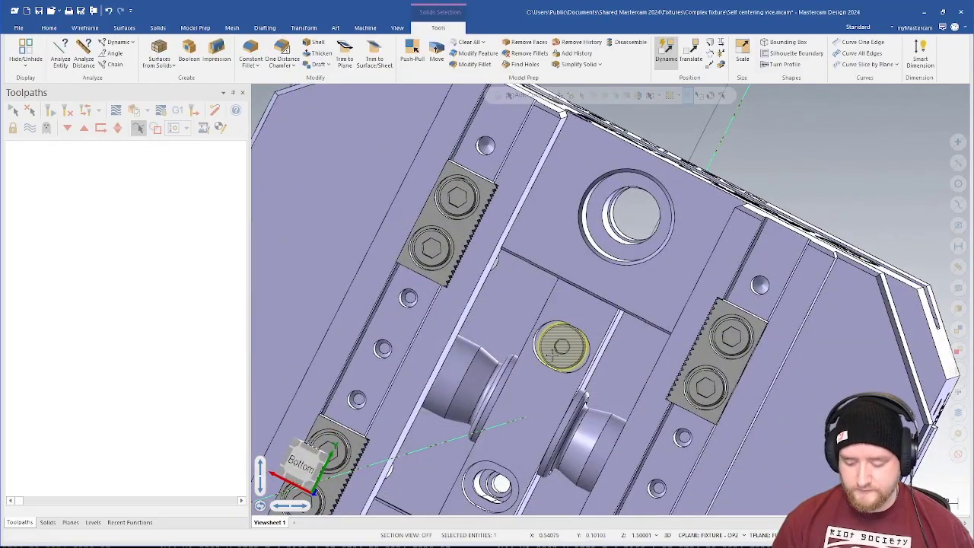
left_click(553, 354)
Step: Examine the serrated gripper inserts and their recessed socket-head bolts along the vice jaws for details to simplify
scroll(552, 355, "down", 5)
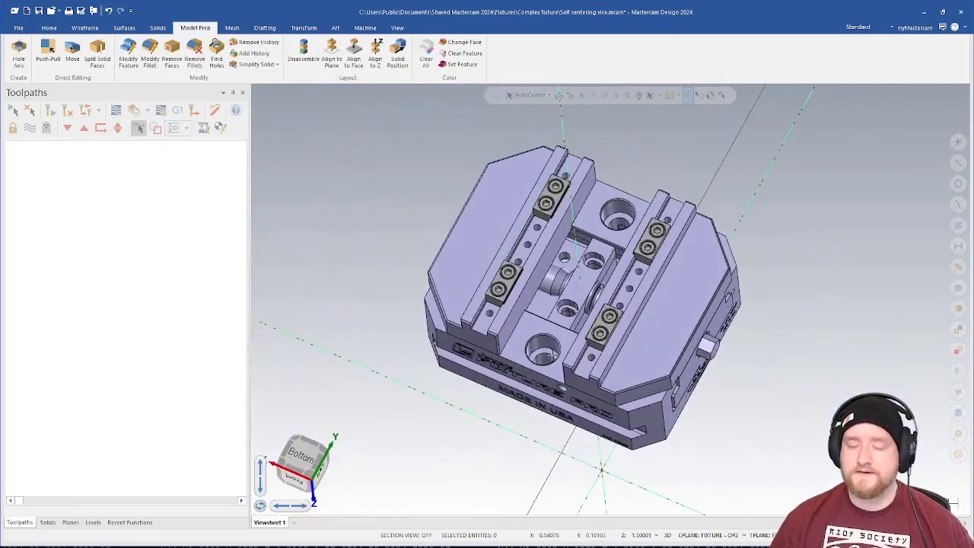
scroll(552, 352, "up", 8)
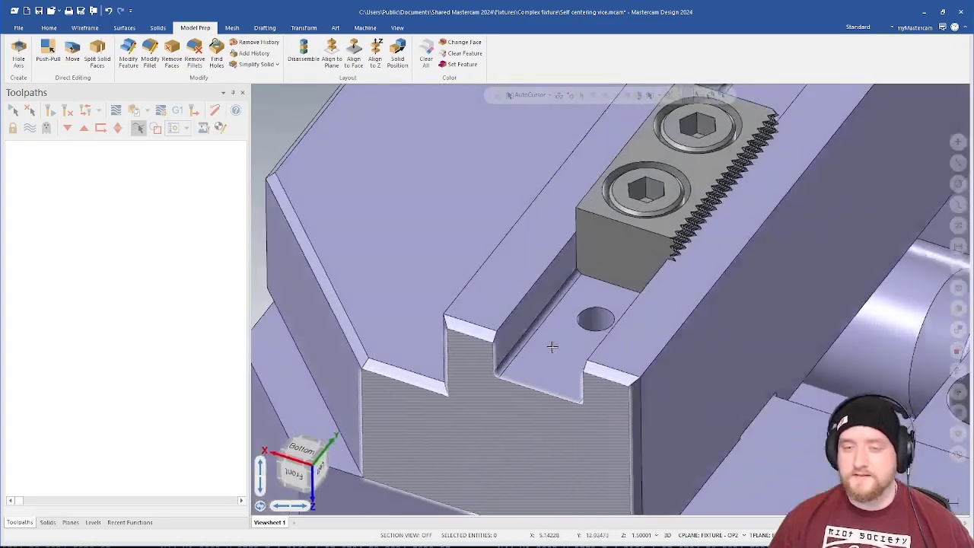
middle_click_drag(552, 347, 548, 342)
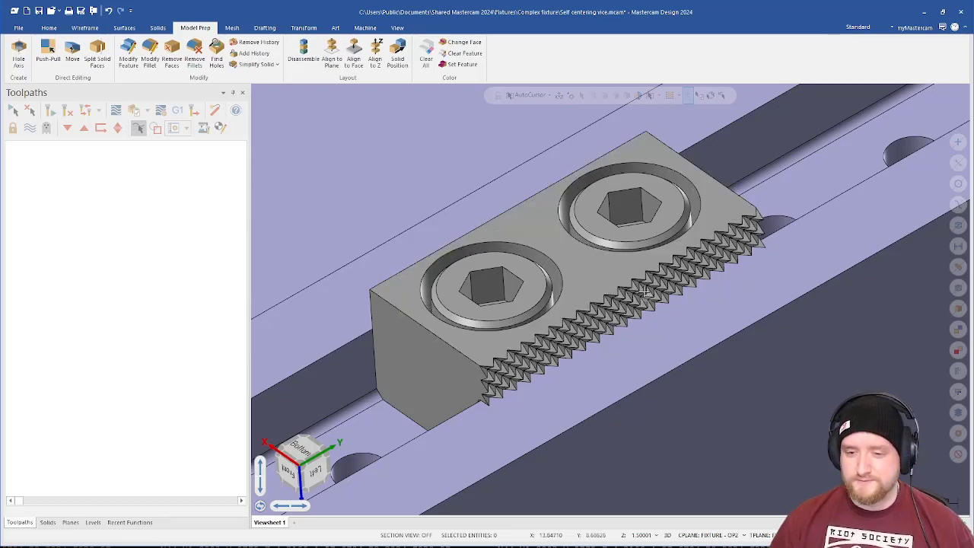
scroll(653, 298, "down", 5)
middle_click_drag(653, 298, 646, 342)
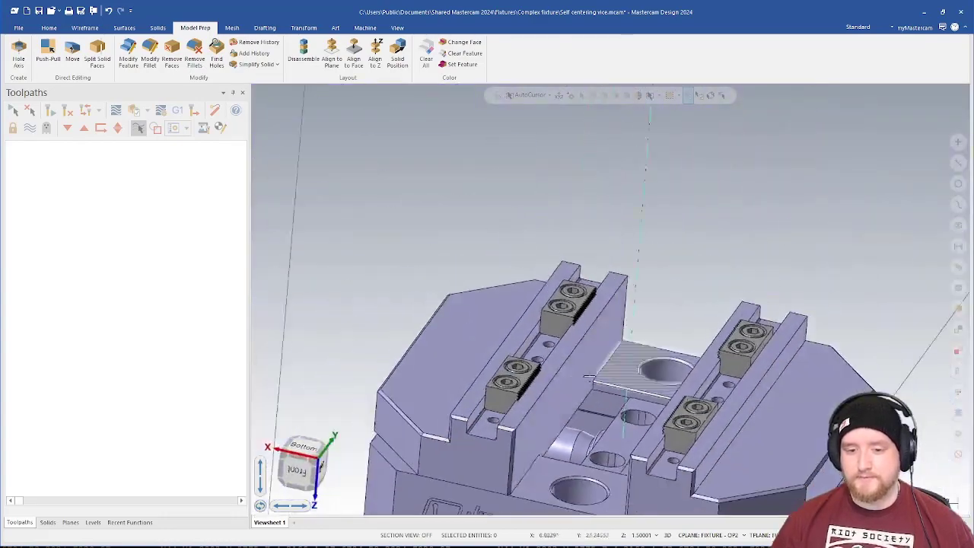
scroll(566, 361, "up", 2)
scroll(566, 361, "up", 4)
left_click(85, 27)
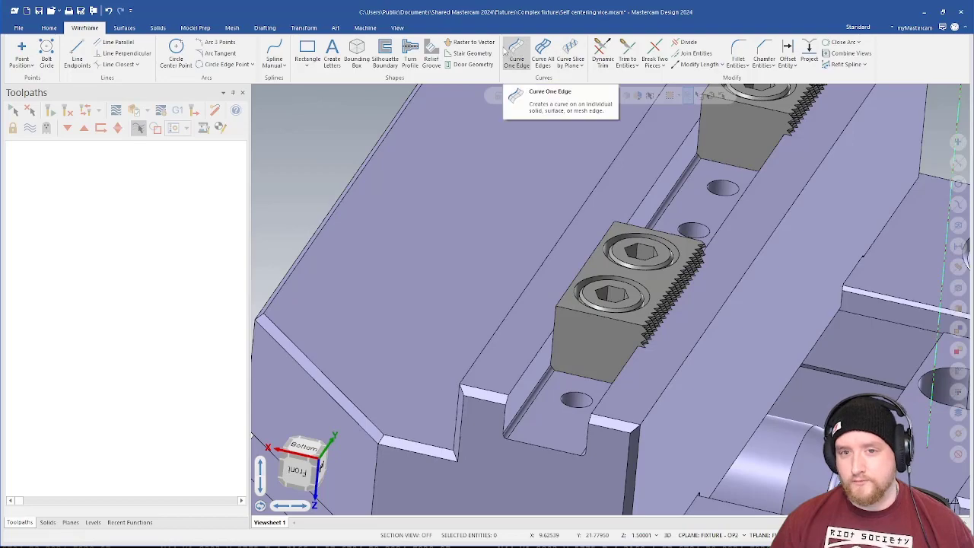
middle_click_drag(576, 237, 692, 239)
scroll(695, 238, "up", 3)
scroll(695, 239, "down", 3)
scroll(635, 281, "up", 3)
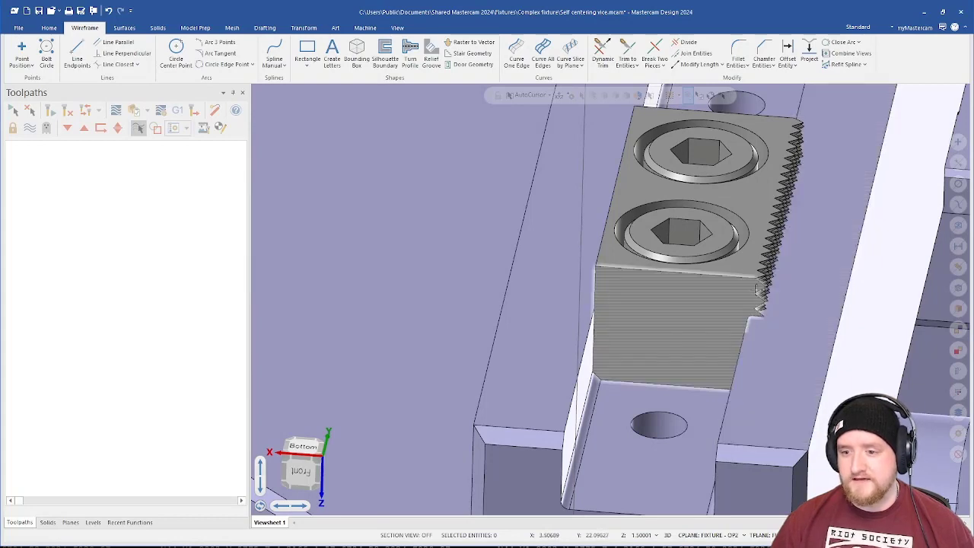
scroll(687, 342, "down", 1)
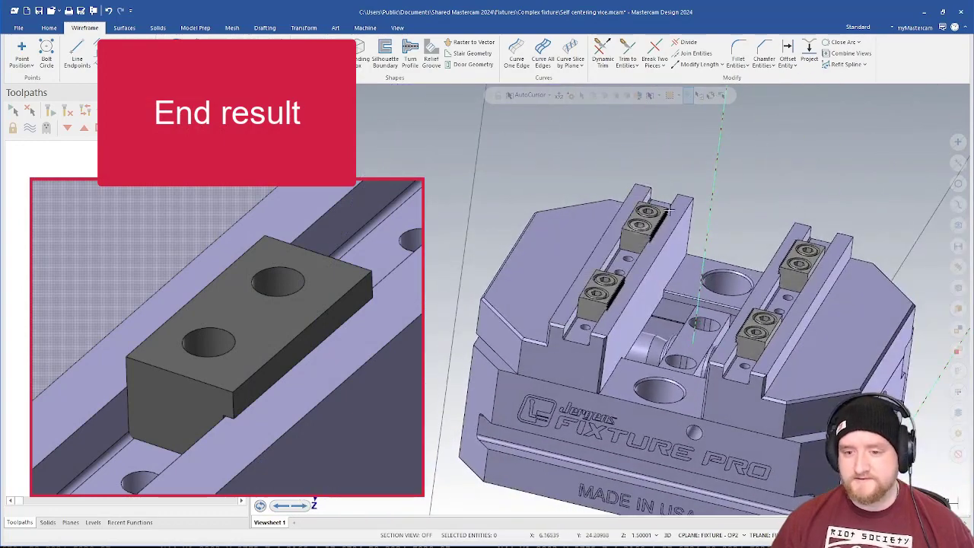
middle_click_drag(624, 289, 628, 304)
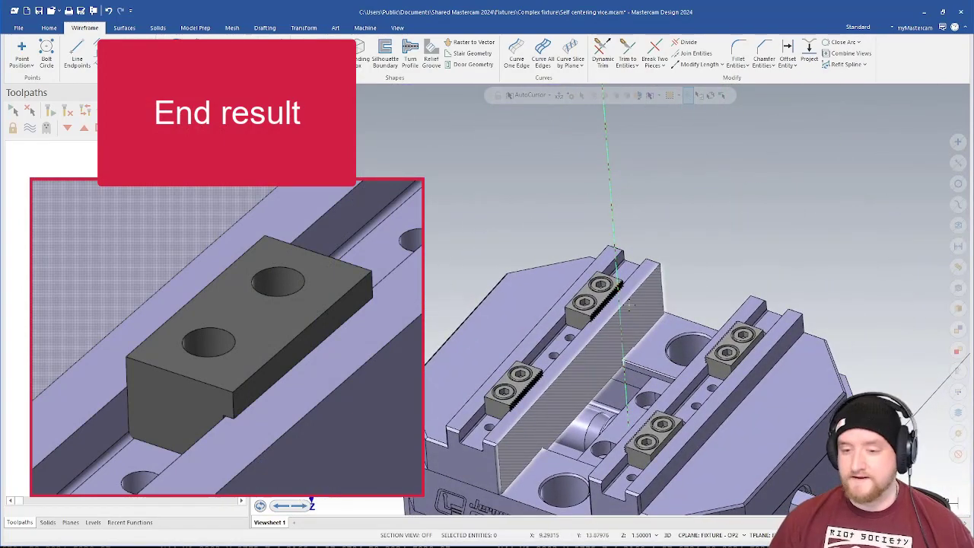
middle_click_drag(591, 206, 563, 177)
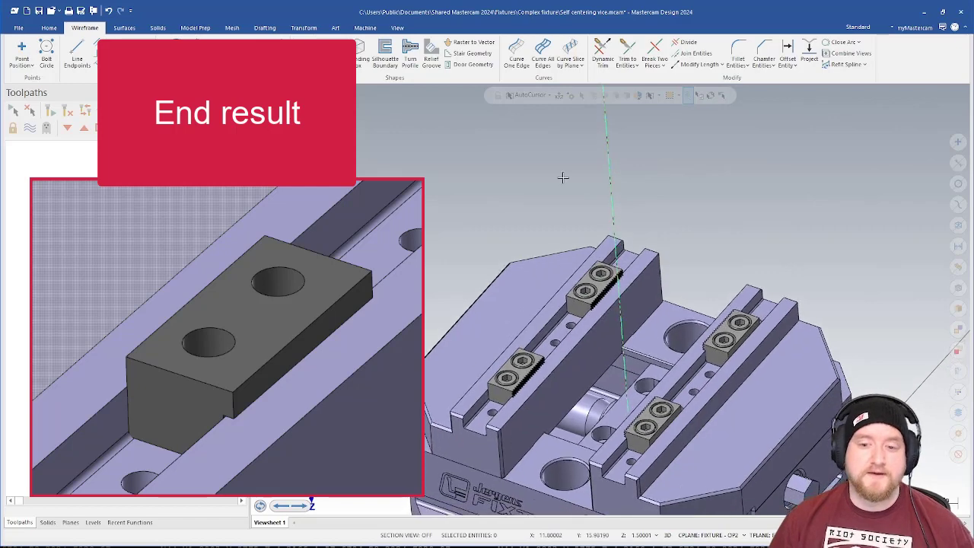
scroll(563, 177, "down", 1)
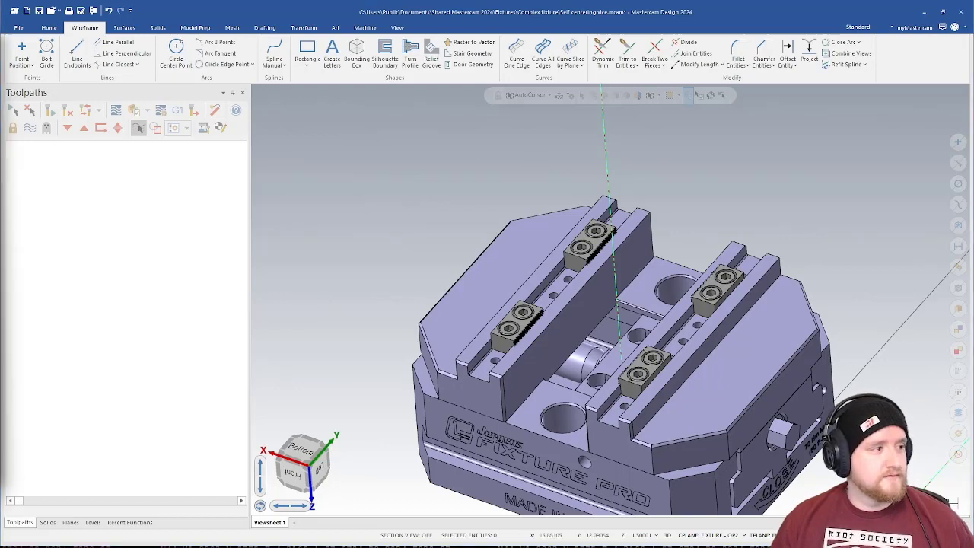
Step: Open the Simplified fixture file without saving the changes to the vice file, and look over the assembled tombstone
left_click_drag(1, 210, 434, 193)
left_click(509, 295)
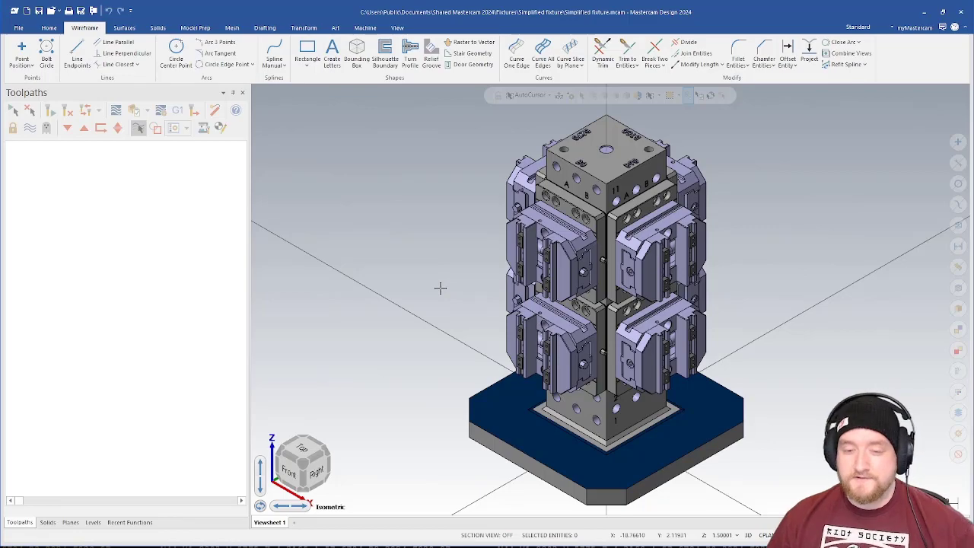
scroll(440, 289, "up", 5)
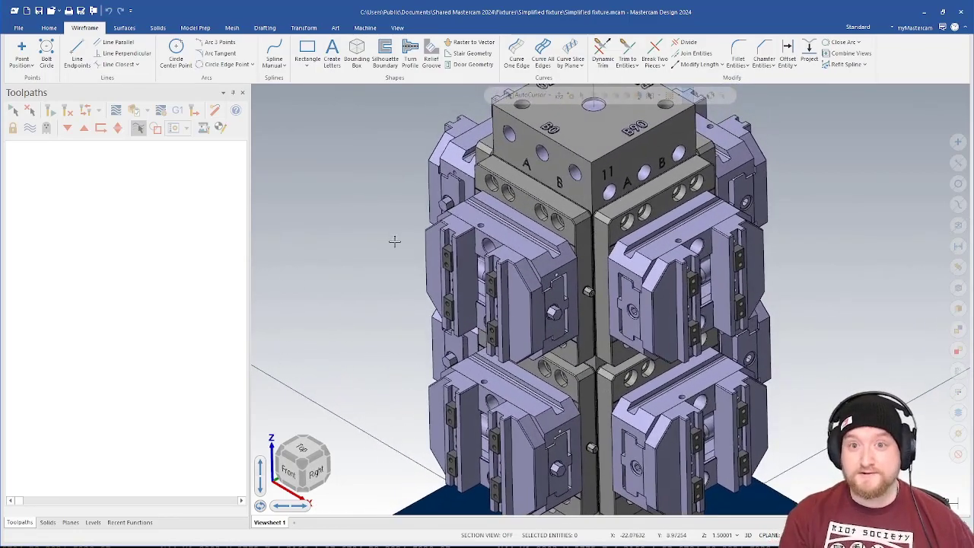
scroll(394, 241, "down", 4)
middle_click_drag(394, 241, 394, 242)
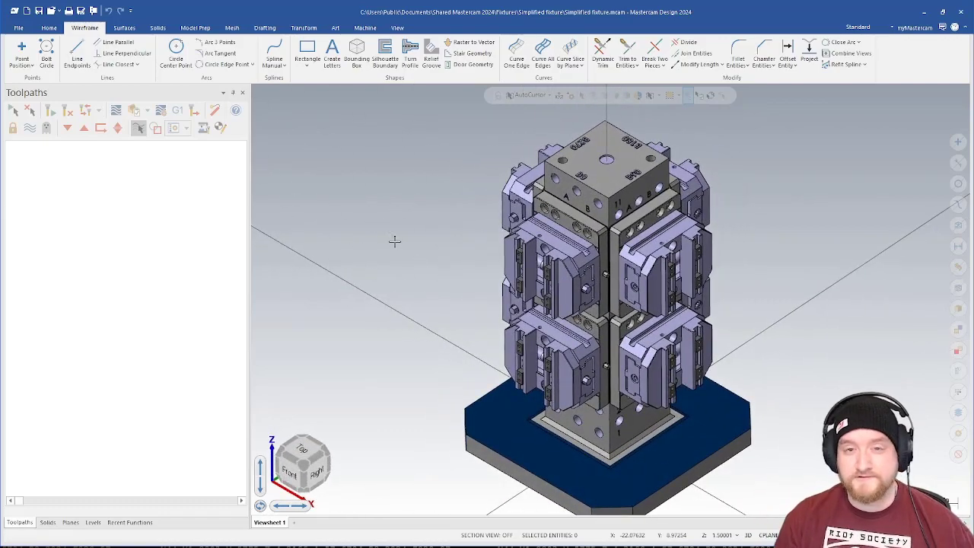